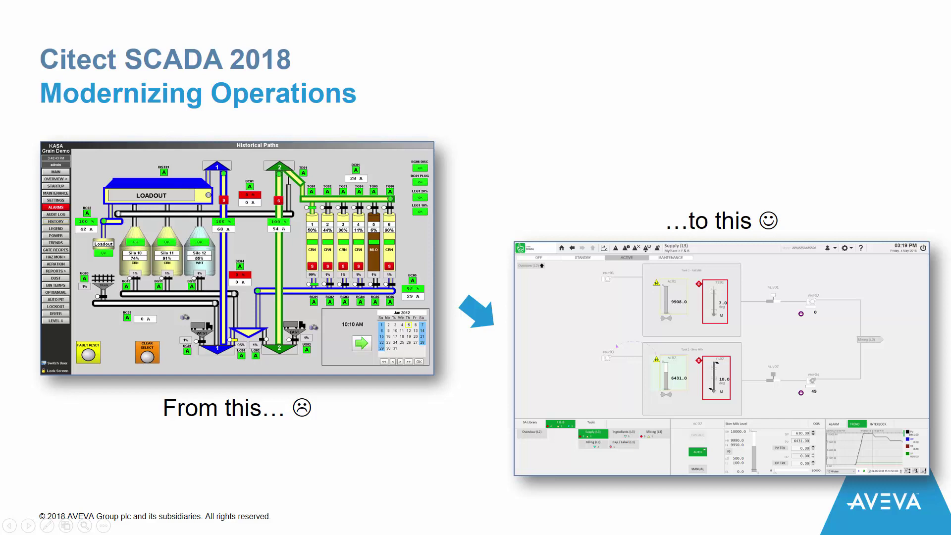
# Advance past the before-and-after slide to the Citect SCADA 2018 'What's New' home page.
pyautogui.press('Right')
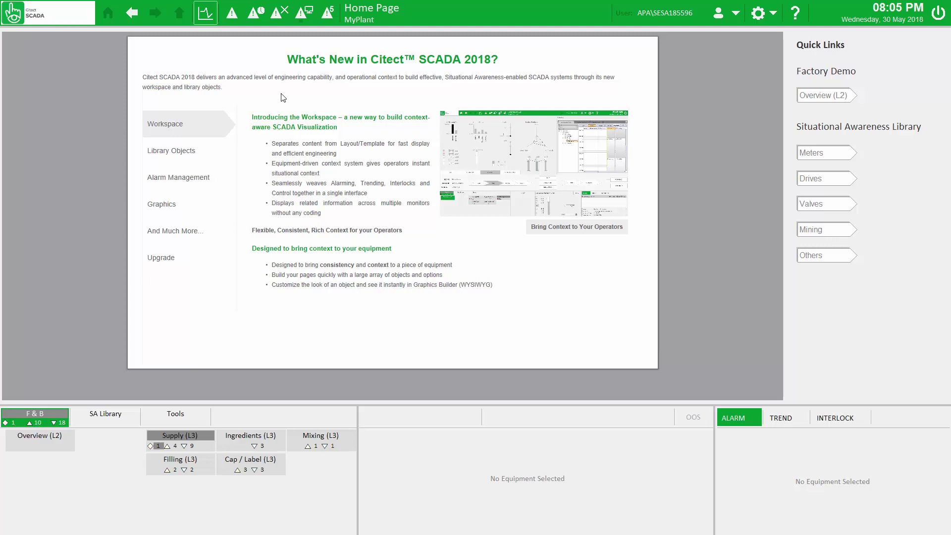
# Open the Supply (L3) page and show TS02 skim milk sensor details with its HH, H and L alarms.
pyautogui.click(203, 447)
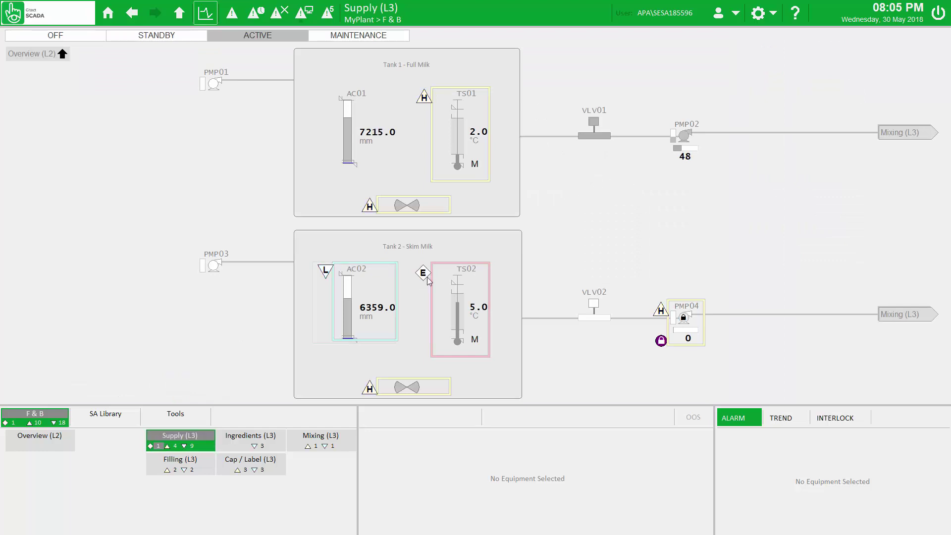
pyautogui.click(492, 285)
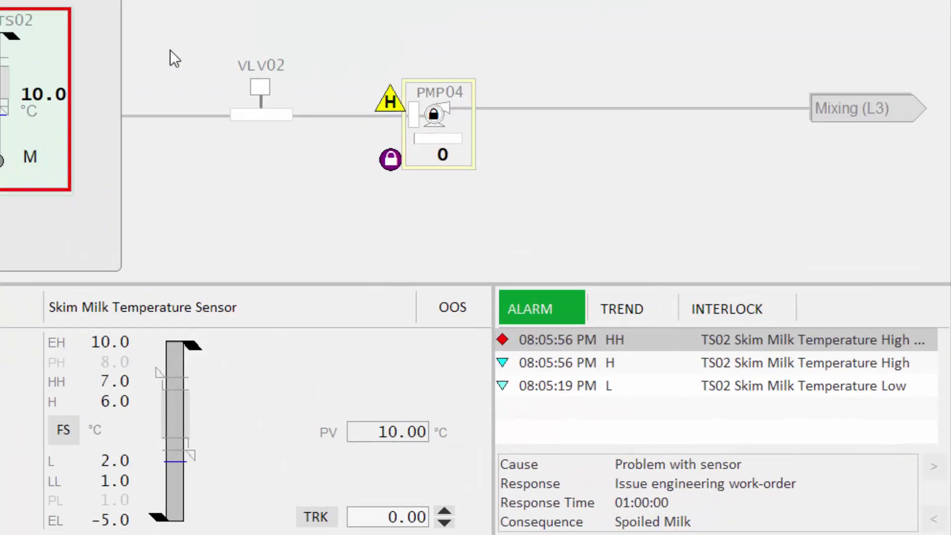
# Review the HH alarm's actions, then show TS01, AG01 and PMP02 equipment details.
pyautogui.rightClick(508, 223)
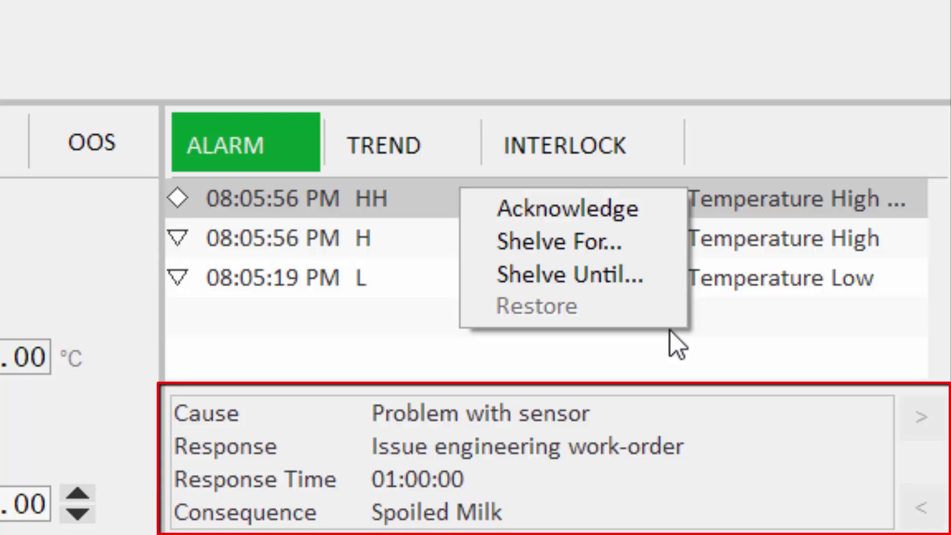
pyautogui.press('Escape')
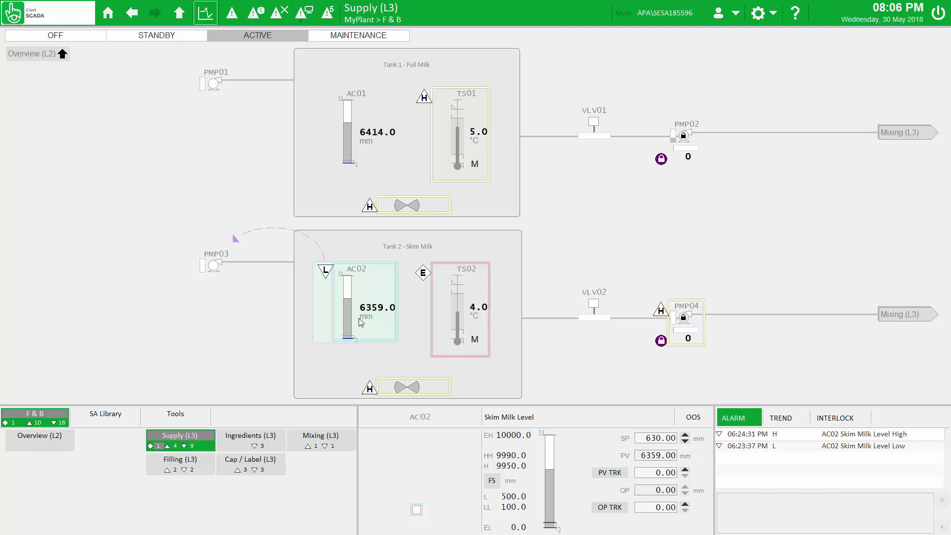
pyautogui.click(421, 178)
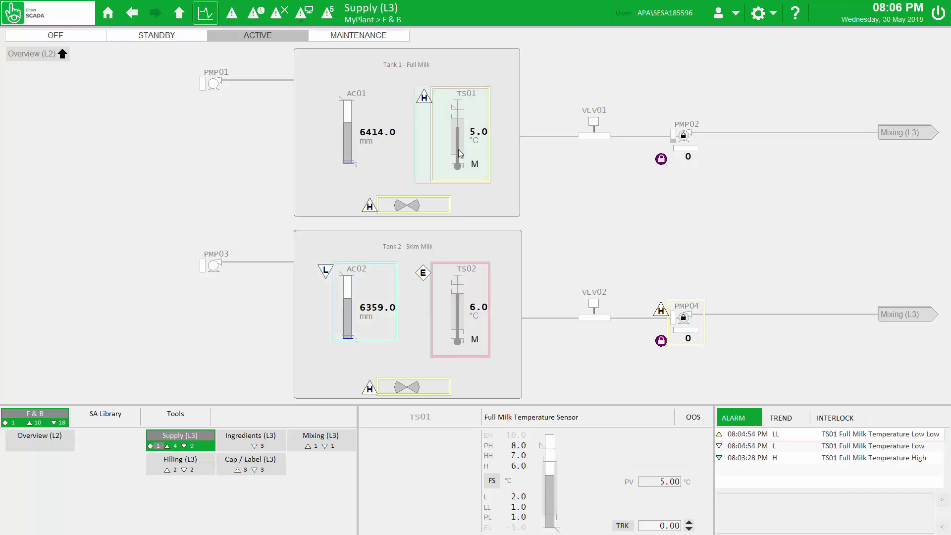
pyautogui.click(420, 203)
pyautogui.click(682, 138)
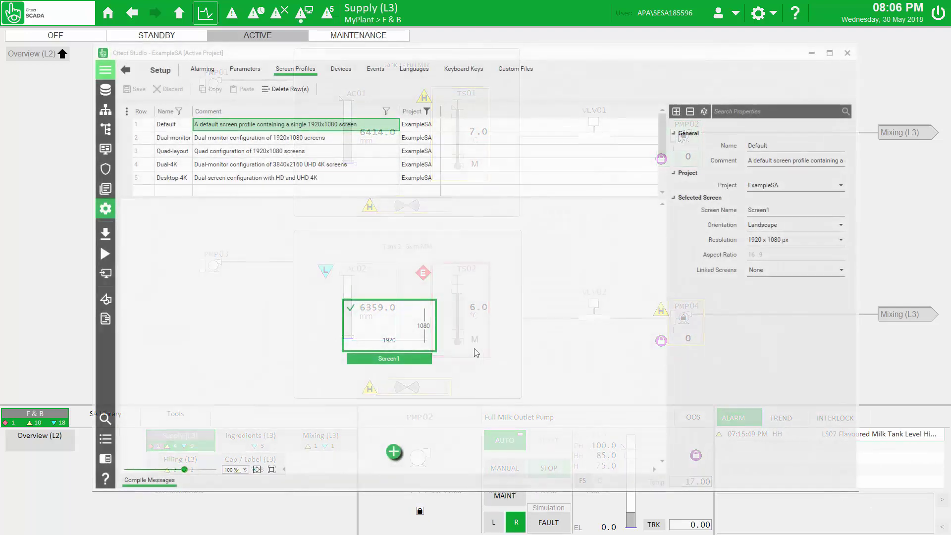
# Add Screen2 and Screen3 to the Default profile, set Screen3 to 4K UHD, and place Screen1 below Screen2.
pyautogui.click(394, 451)
pyautogui.click(394, 452)
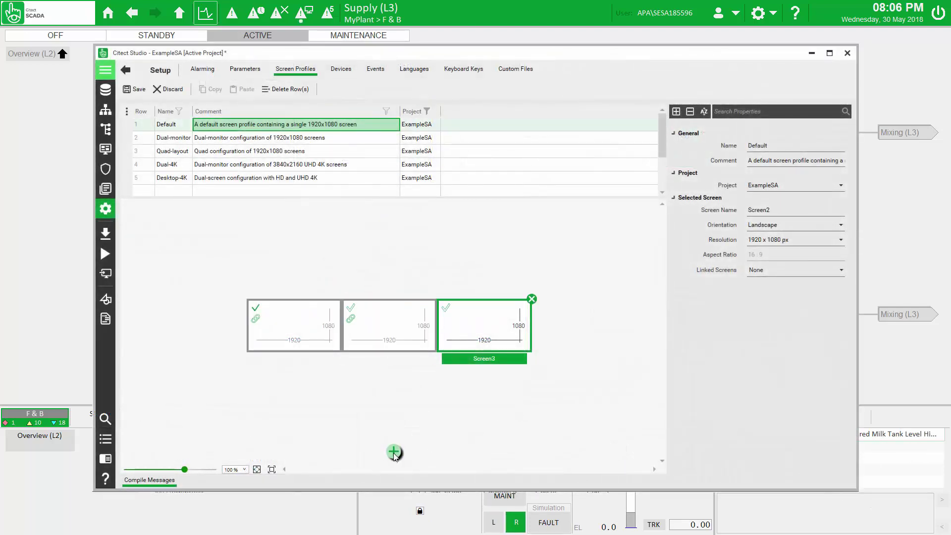
pyautogui.click(841, 240)
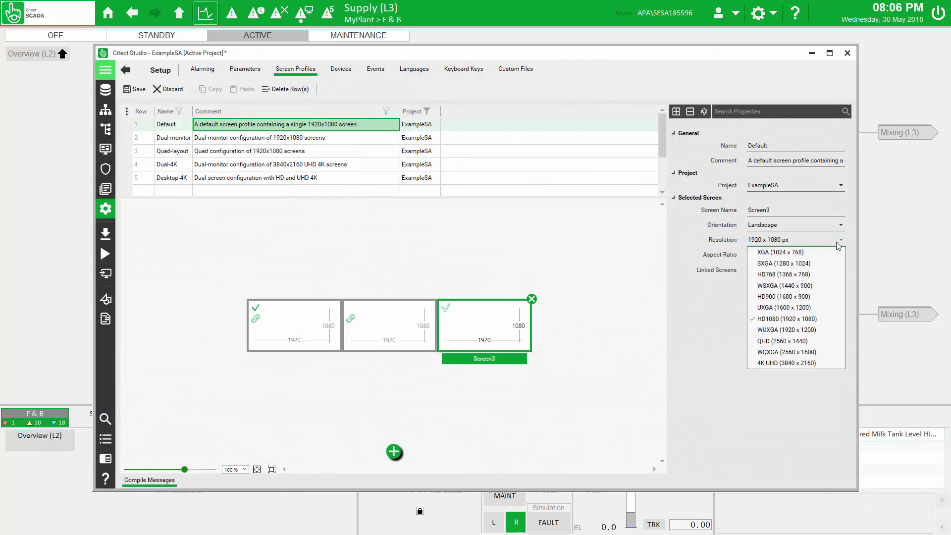
pyautogui.click(797, 364)
pyautogui.moveTo(218, 315); pyautogui.dragTo(312, 346)
# Compare the Dual-monitor, Quad-layout, Dual-4K and Desktop-4K profiles, then close Citect Studio.
pyautogui.click(262, 139)
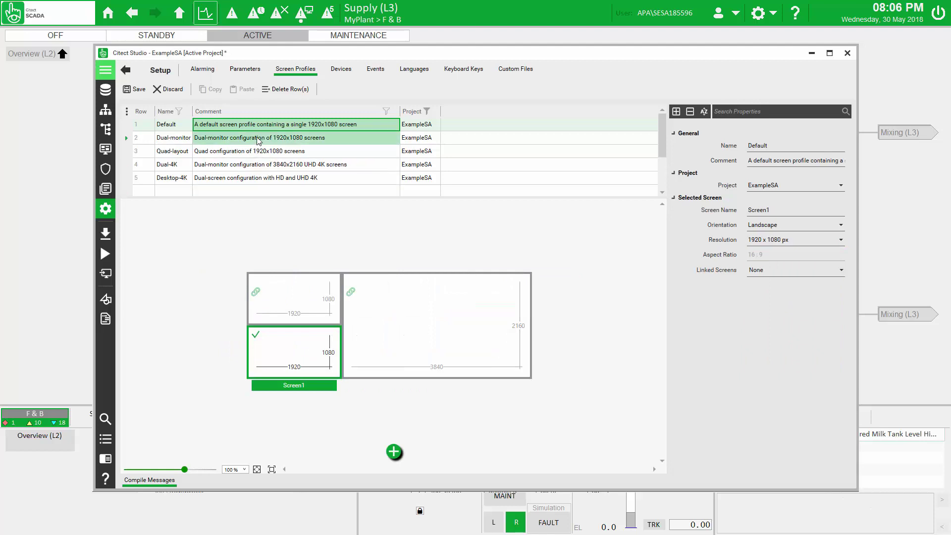
pyautogui.click(265, 152)
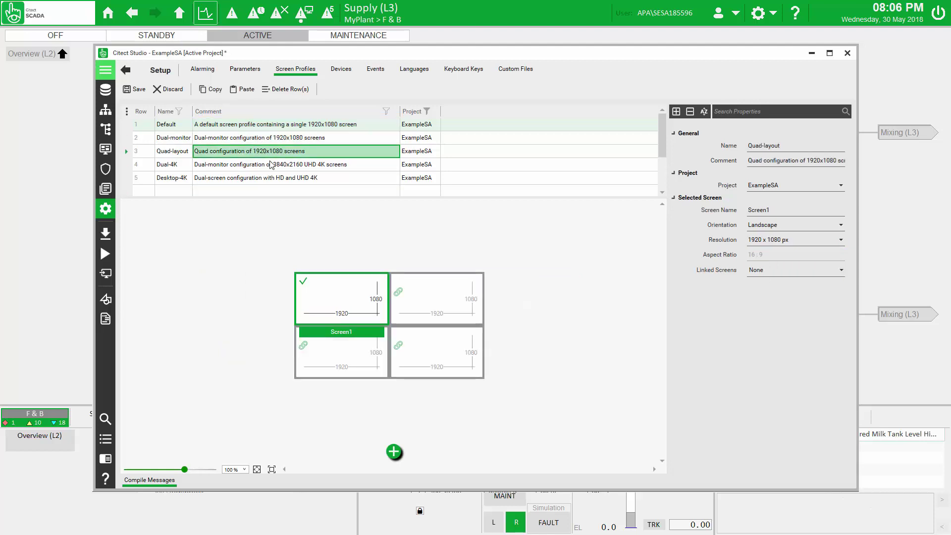
pyautogui.click(271, 166)
pyautogui.click(275, 180)
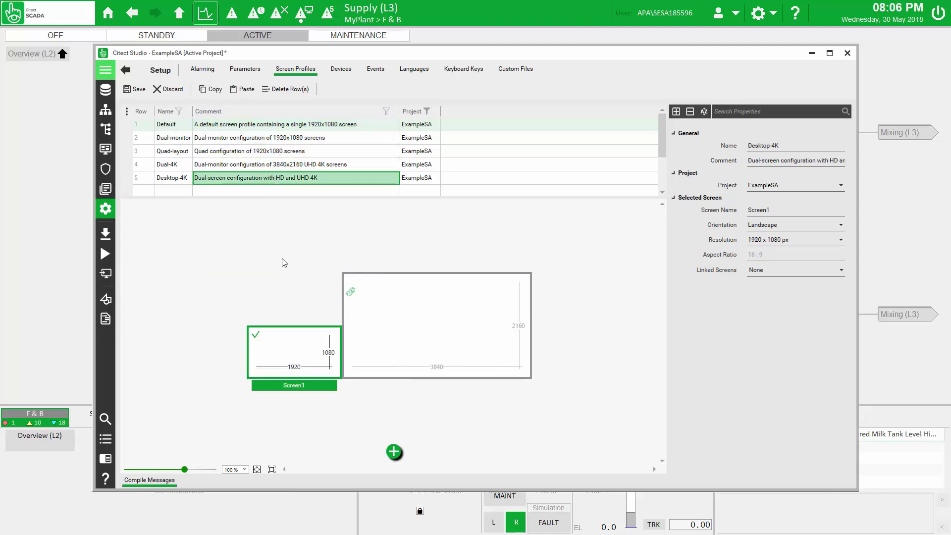
pyautogui.hotkey('alt', 'F4')
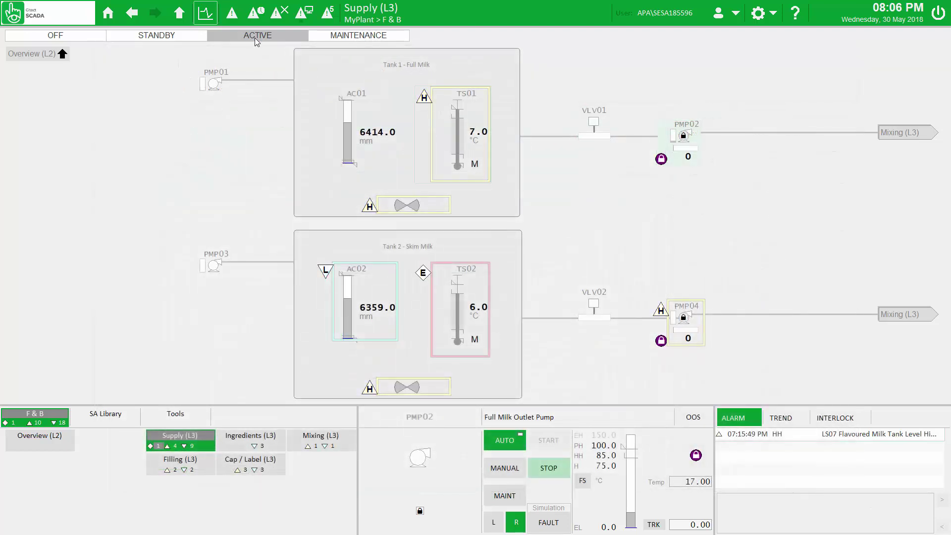
# From Active Alarms, locate TS02 via Find In Model, toggle the SkimMilk filter, then navigate to its page.
pyautogui.click(232, 14)
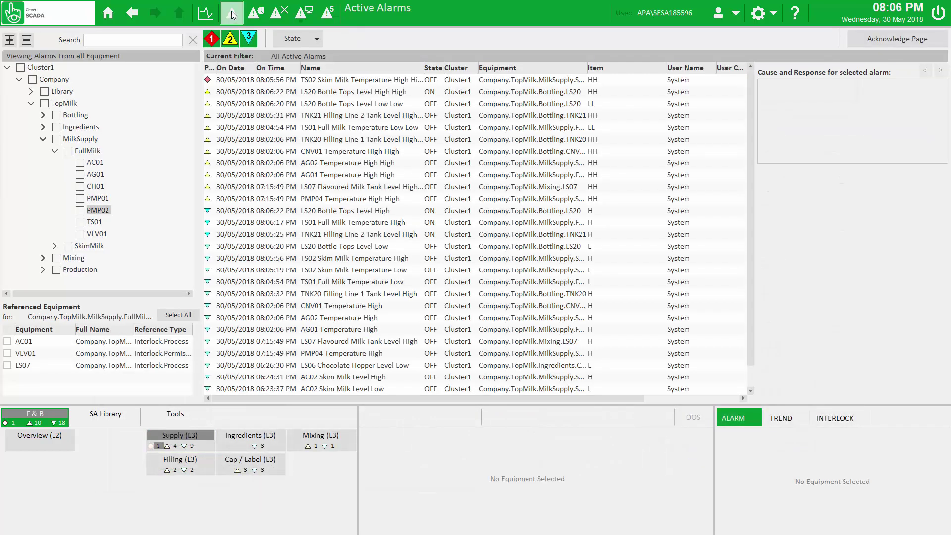
pyautogui.rightClick(303, 81)
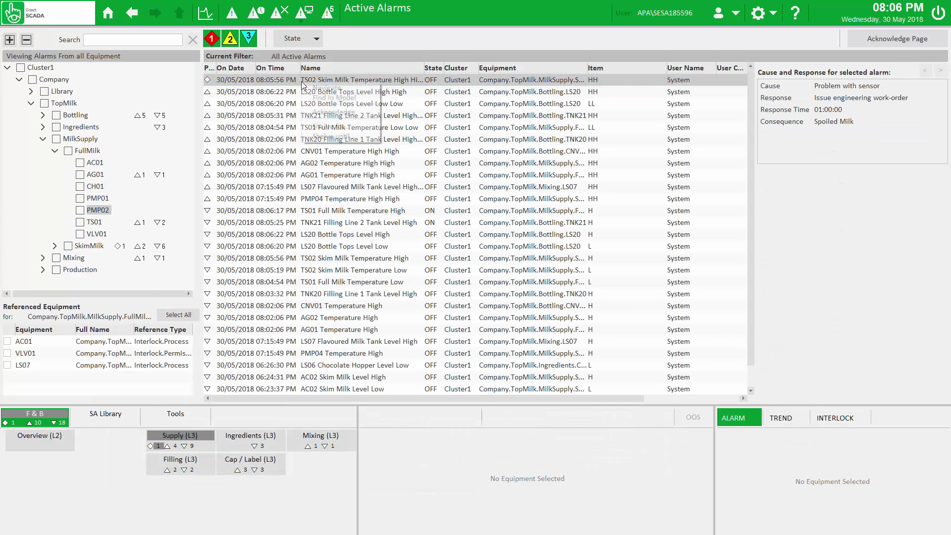
pyautogui.click(327, 98)
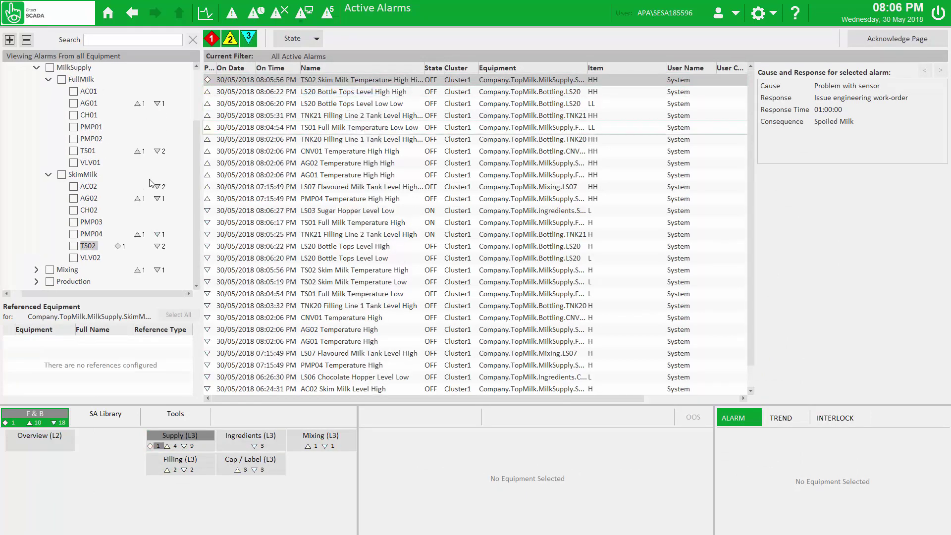
pyautogui.click(62, 175)
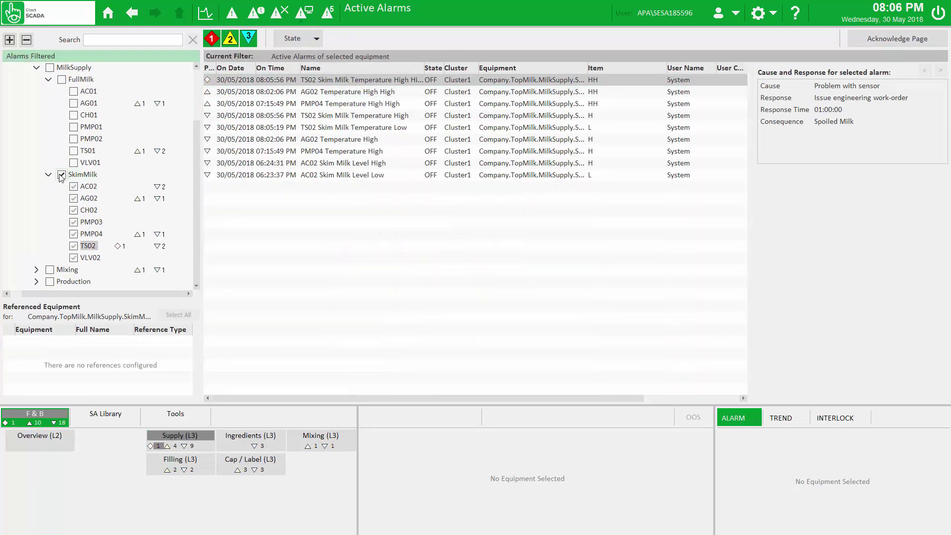
pyautogui.click(62, 175)
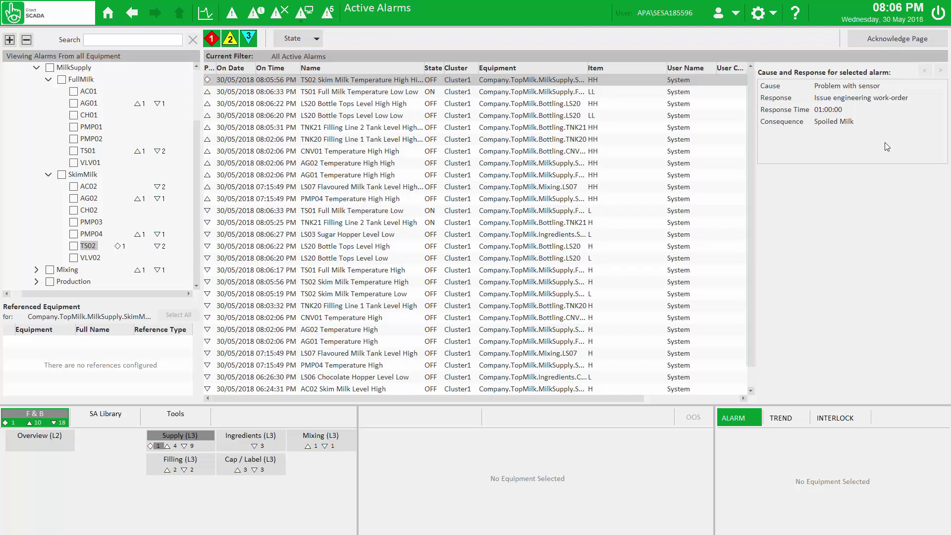
pyautogui.rightClick(319, 84)
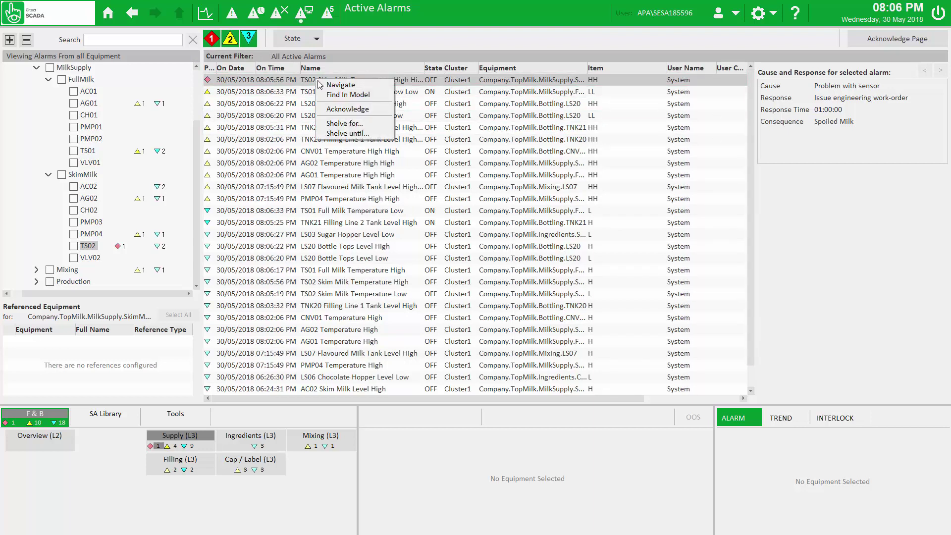
pyautogui.click(380, 85)
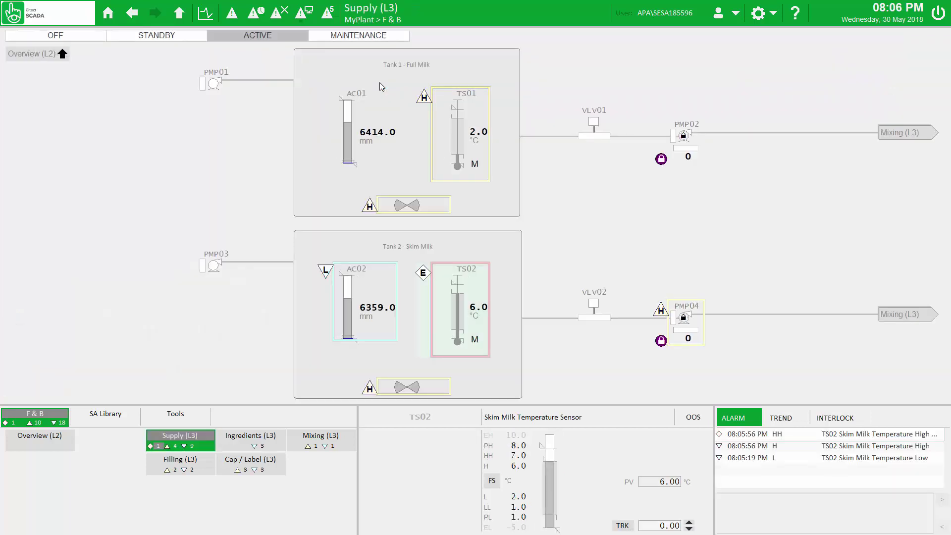
# Trend TS02's PV with its H alarm, then open the SA Library Meters page.
pyautogui.click(206, 13)
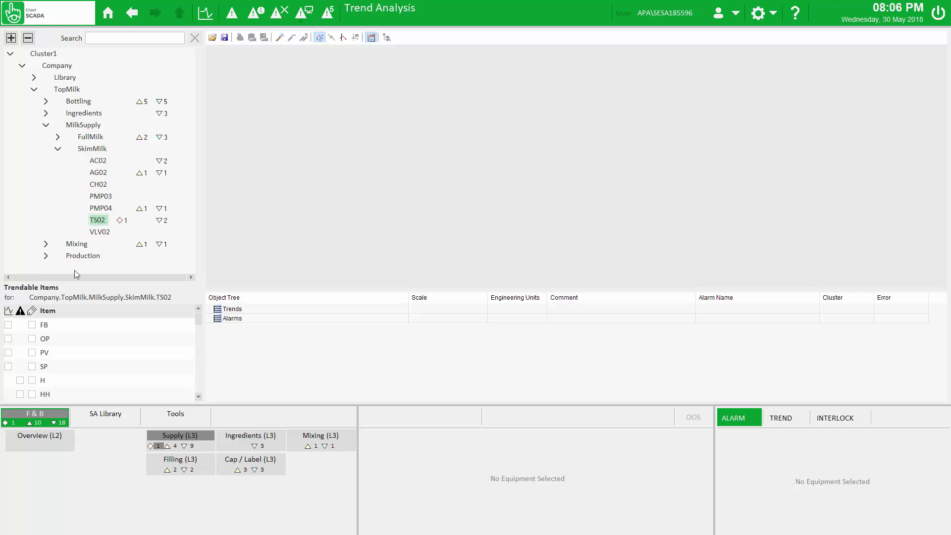
pyautogui.click(8, 352)
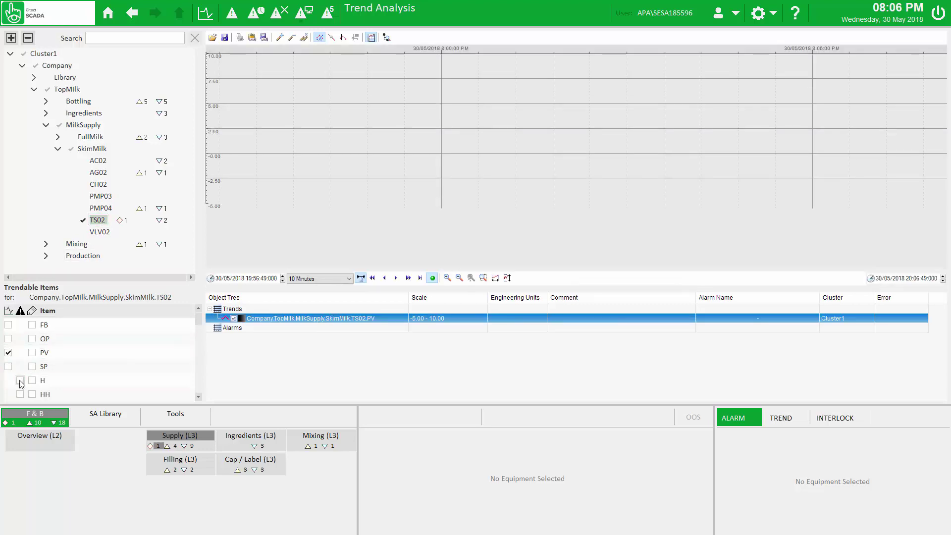
pyautogui.click(20, 380)
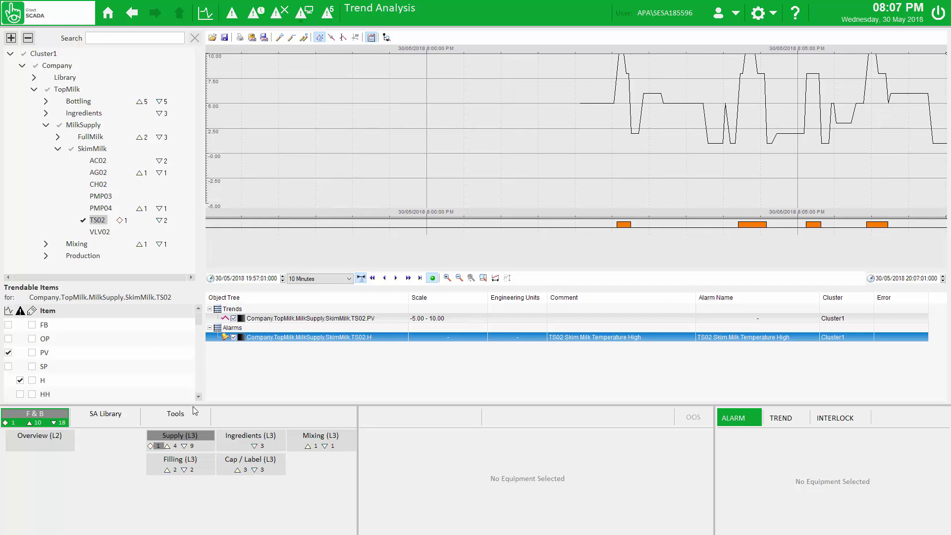
pyautogui.click(122, 417)
pyautogui.click(63, 461)
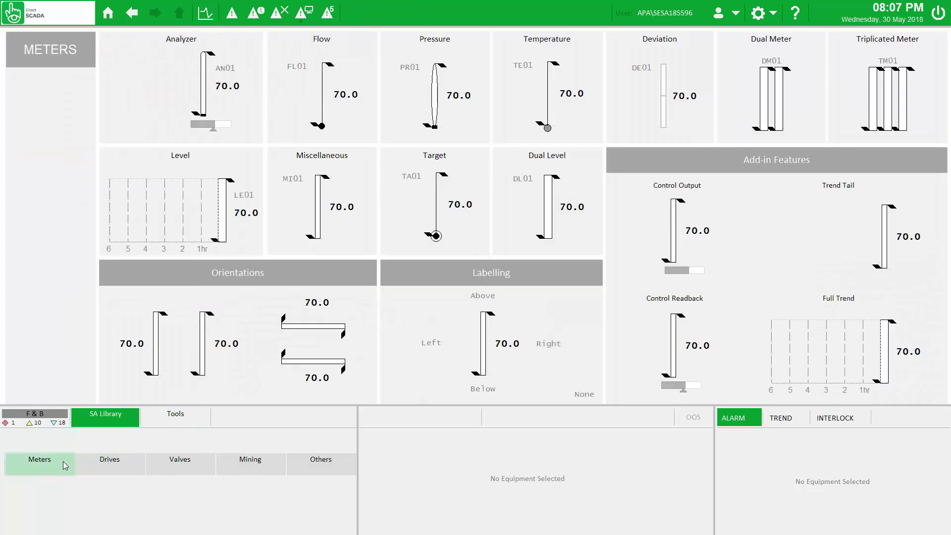
# Browse the Drives, Valves and Other SA Library pages.
pyautogui.click(109, 465)
pyautogui.click(200, 463)
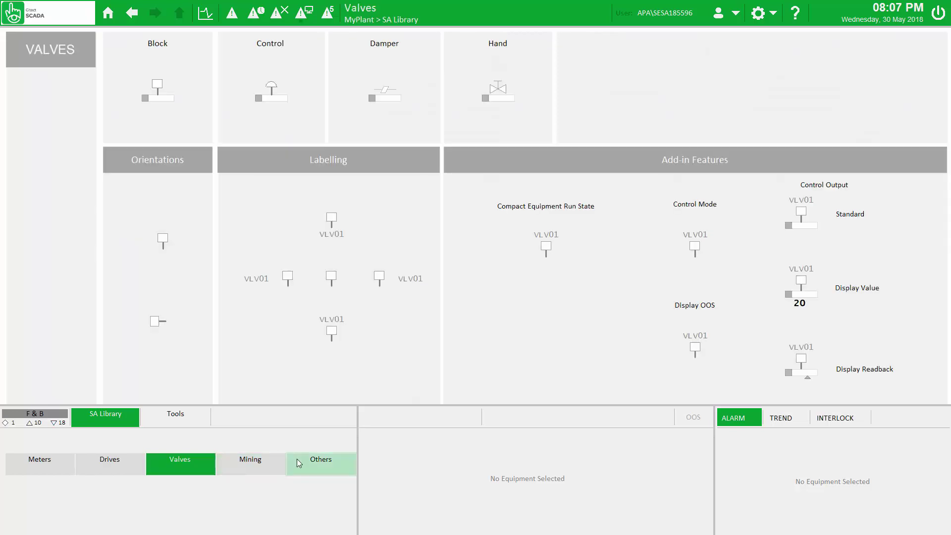
pyautogui.click(297, 459)
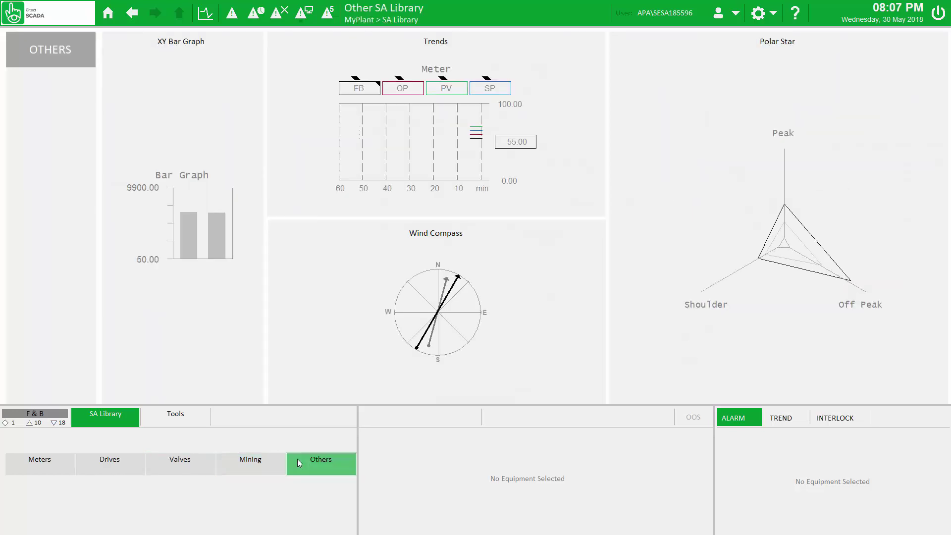
# Switch the runtime theme from SE Green to Grey in the theme configuration page.
pyautogui.click(174, 421)
pyautogui.click(233, 444)
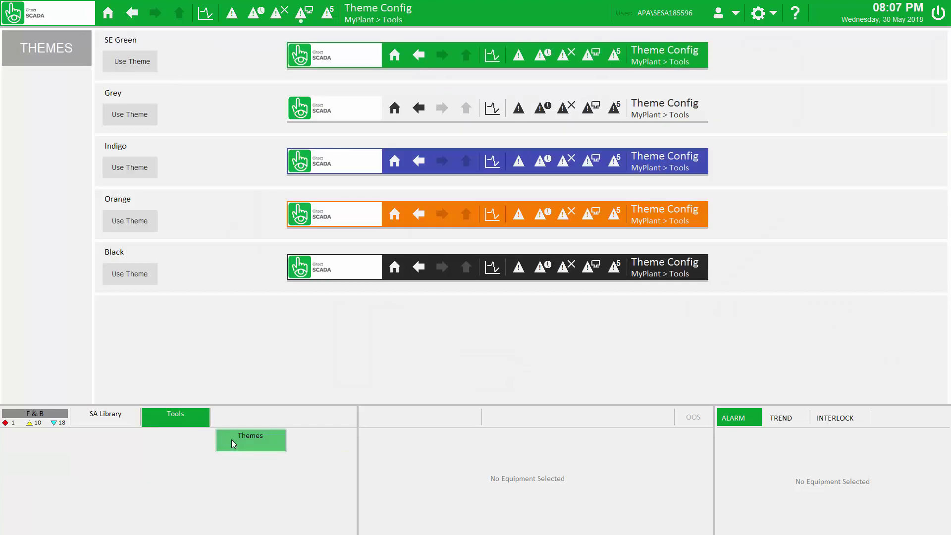
pyautogui.click(130, 120)
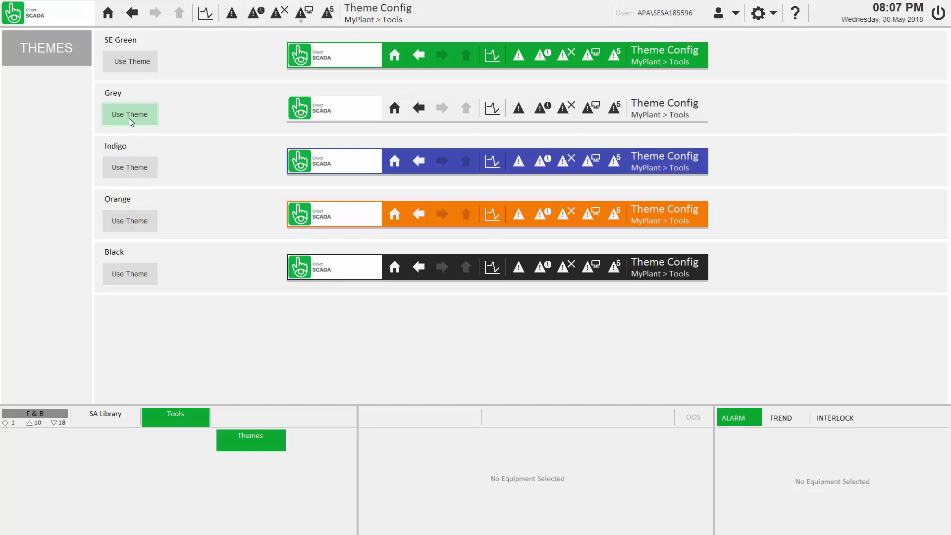